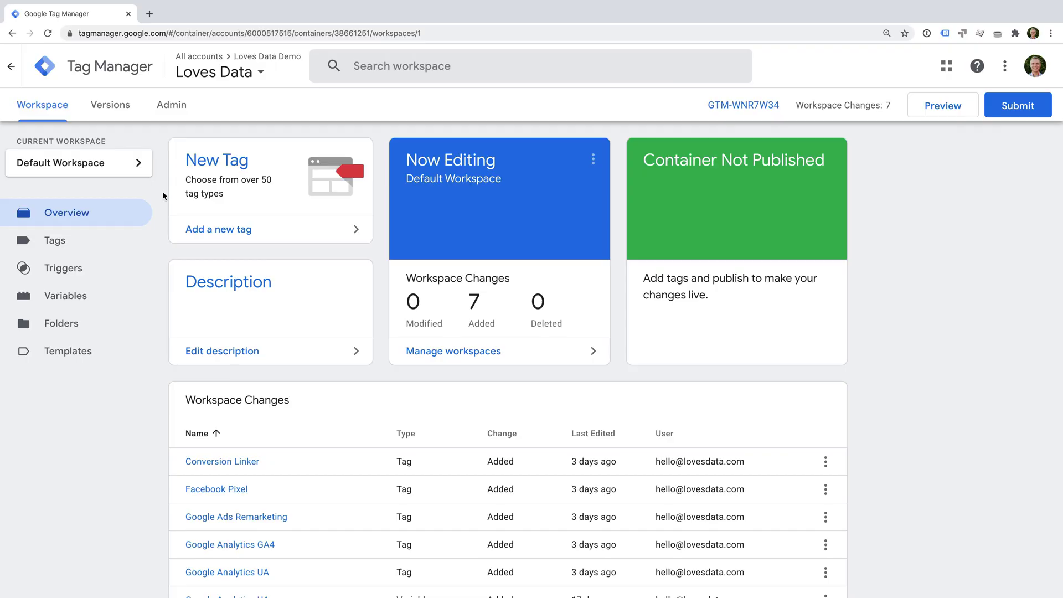
# - Scroll through the seven added tags and variables under Workspace Changes, then back up
pyautogui.scroll(-2, 371, 260)
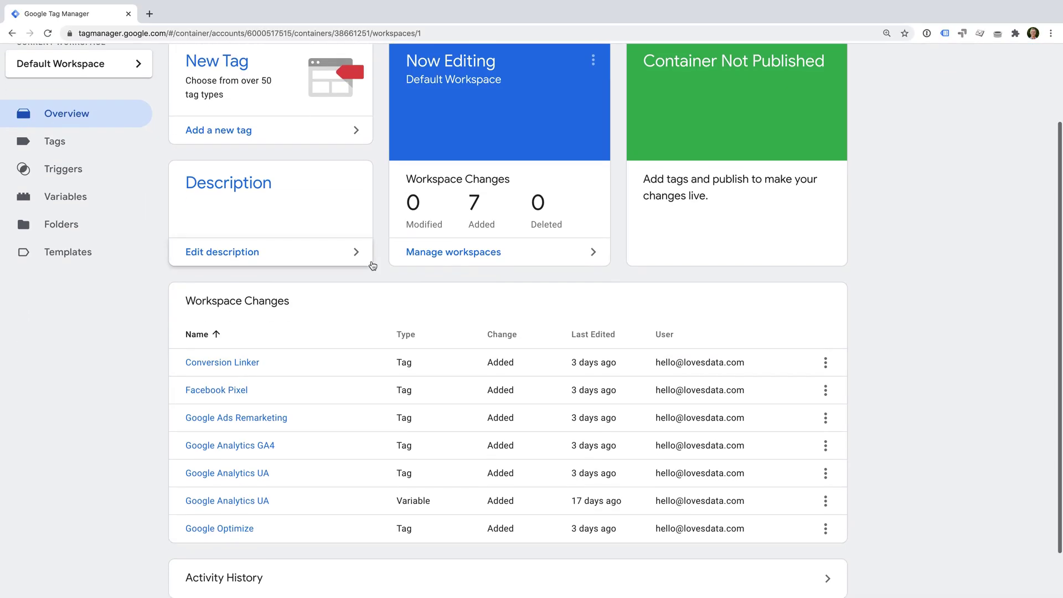
pyautogui.scroll(-1, 373, 266)
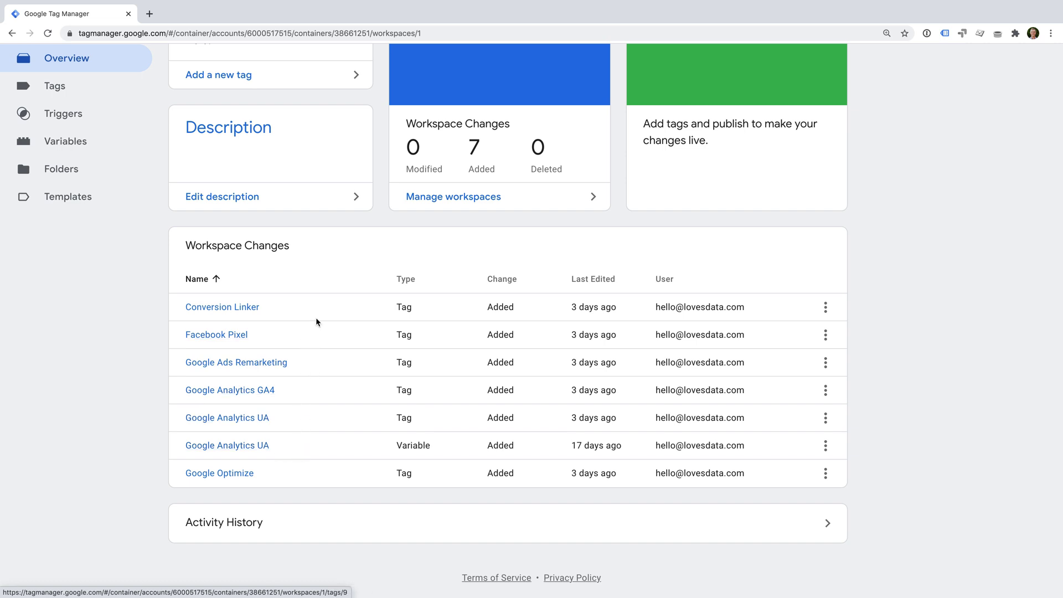
pyautogui.scroll(3, 323, 317)
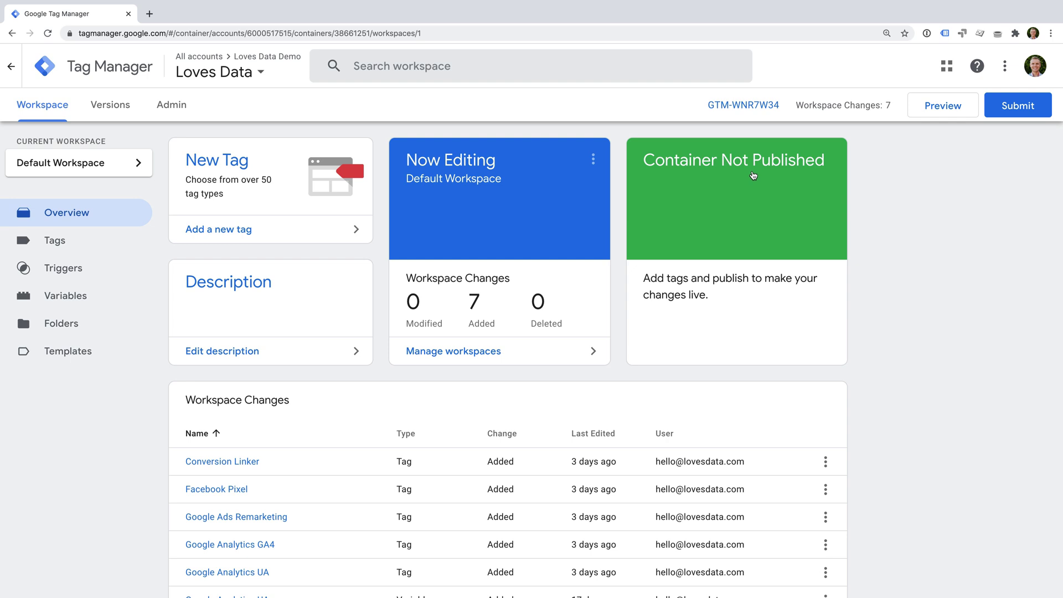
pyautogui.click(937, 111)
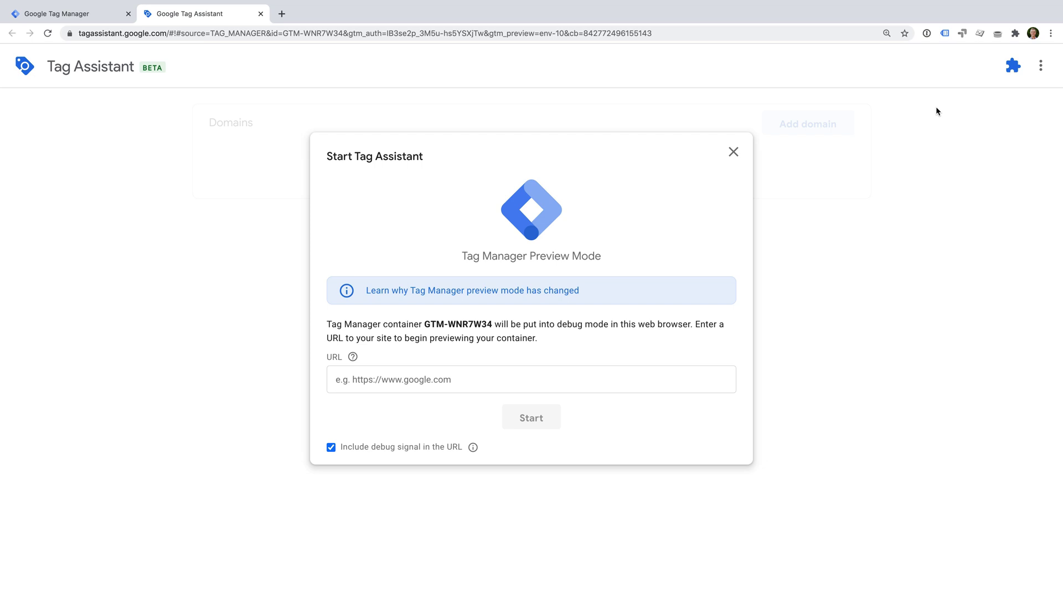
pyautogui.click(545, 379)
pyautogui.write('https://demo.lovesdata-test.com')
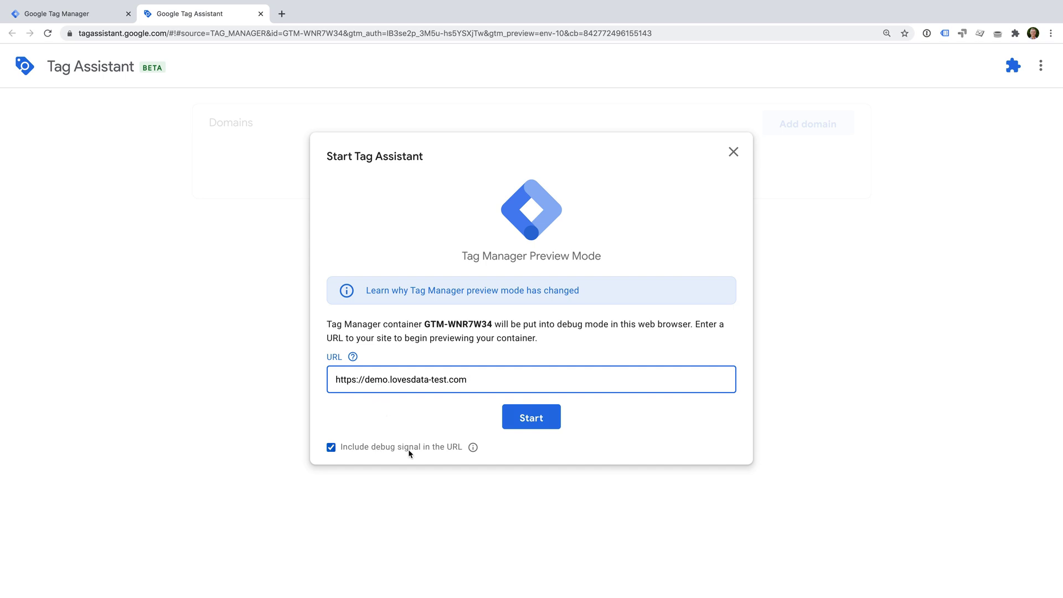
# - Launch the demo clothing store in debug mode, then close its tab
pyautogui.click(514, 421)
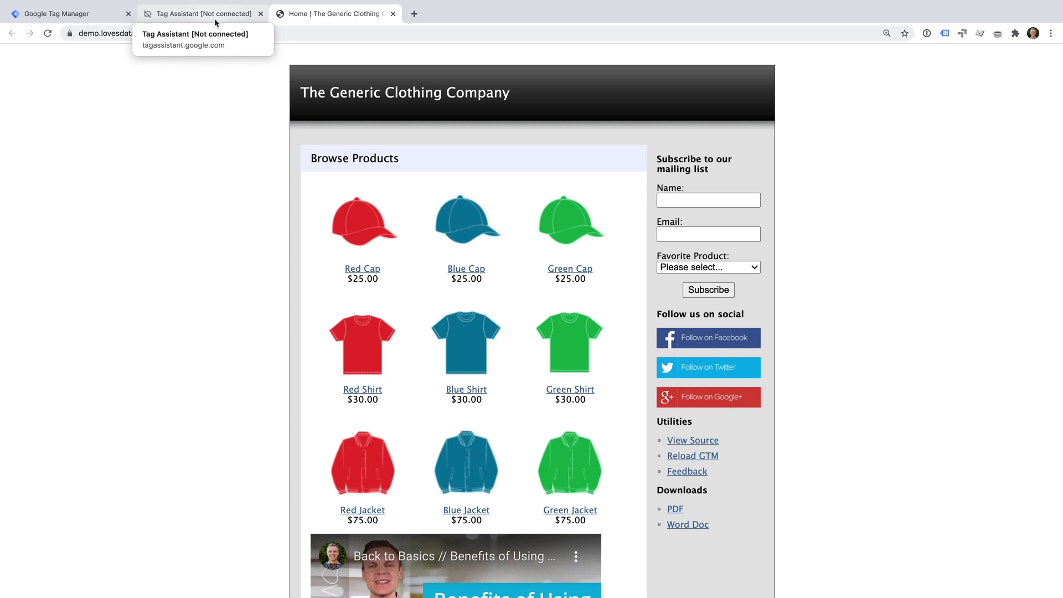
pyautogui.click(393, 14)
# - Close the Tag Assistant tab and review the 7 pending workspace changes on the Overview page
pyautogui.click(260, 14)
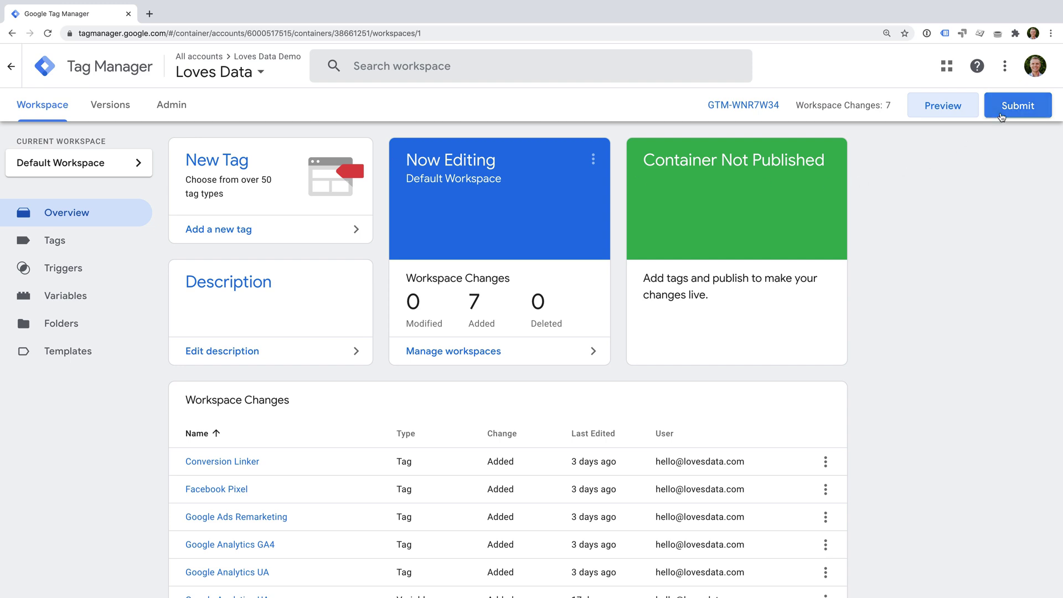
pyautogui.scroll(-2, 888, 223)
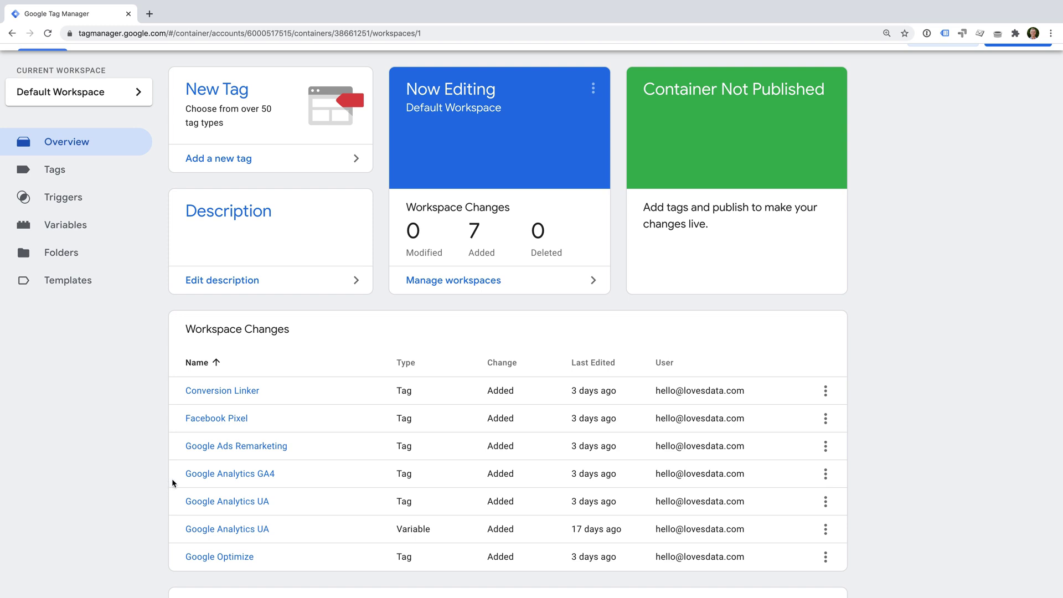
pyautogui.scroll(2, 129, 420)
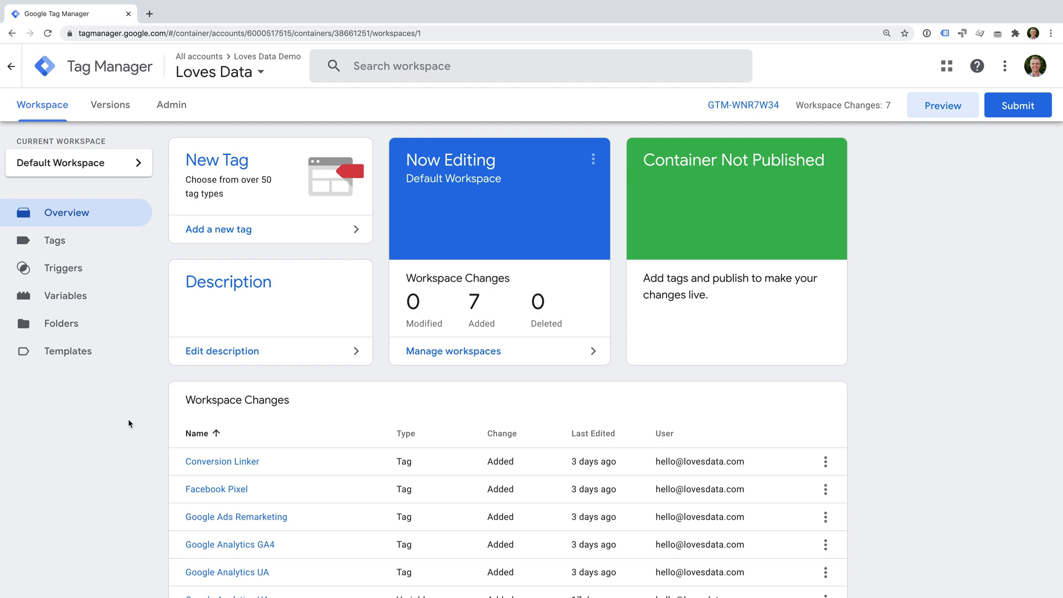
# - Select all six tags in the Tags list, pause them, and begin submitting the changes
pyautogui.click(60, 249)
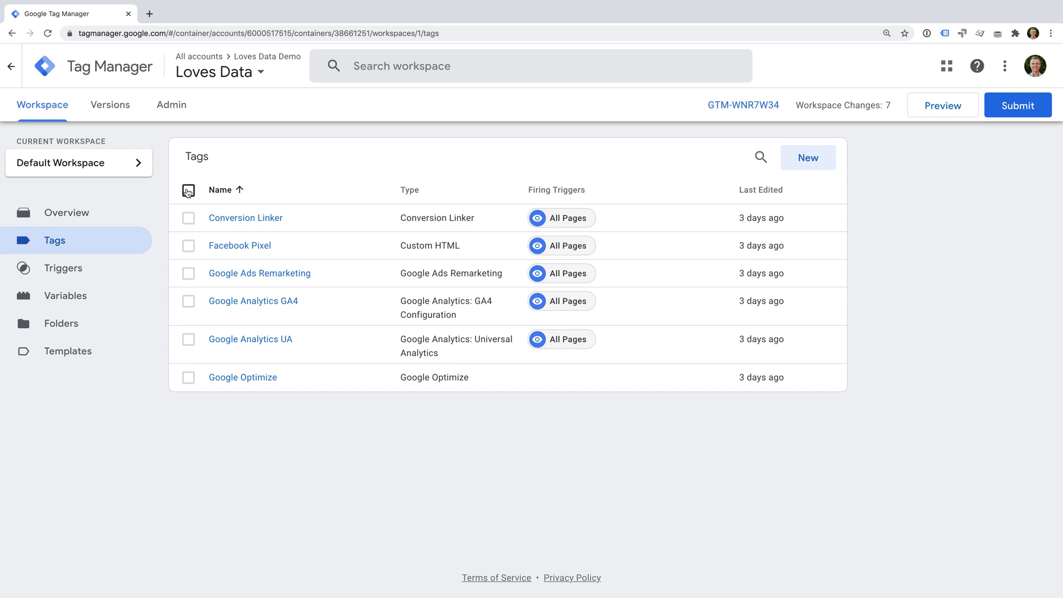
pyautogui.click(188, 191)
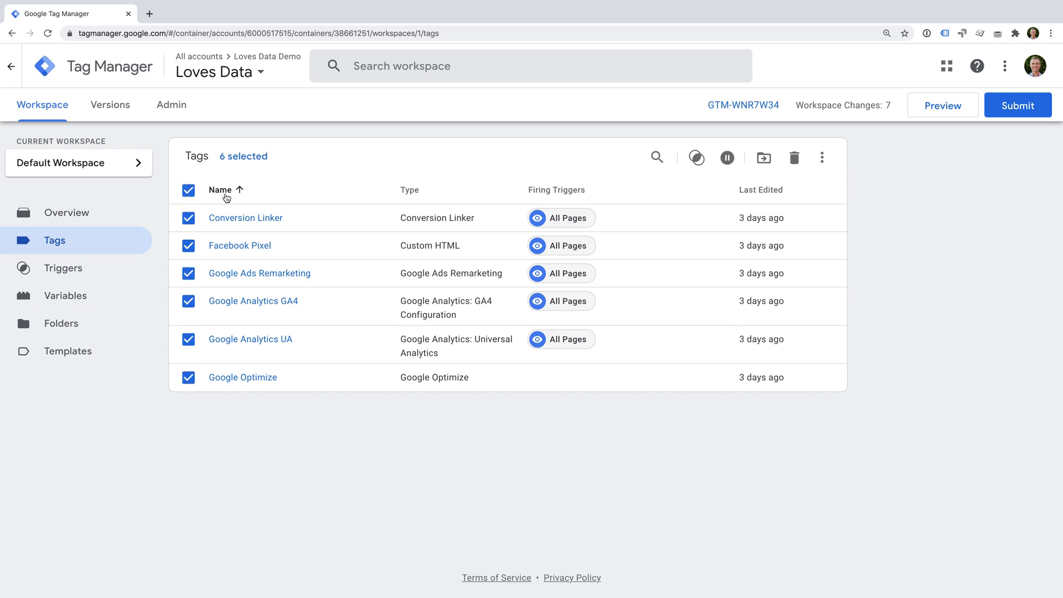
pyautogui.click(728, 160)
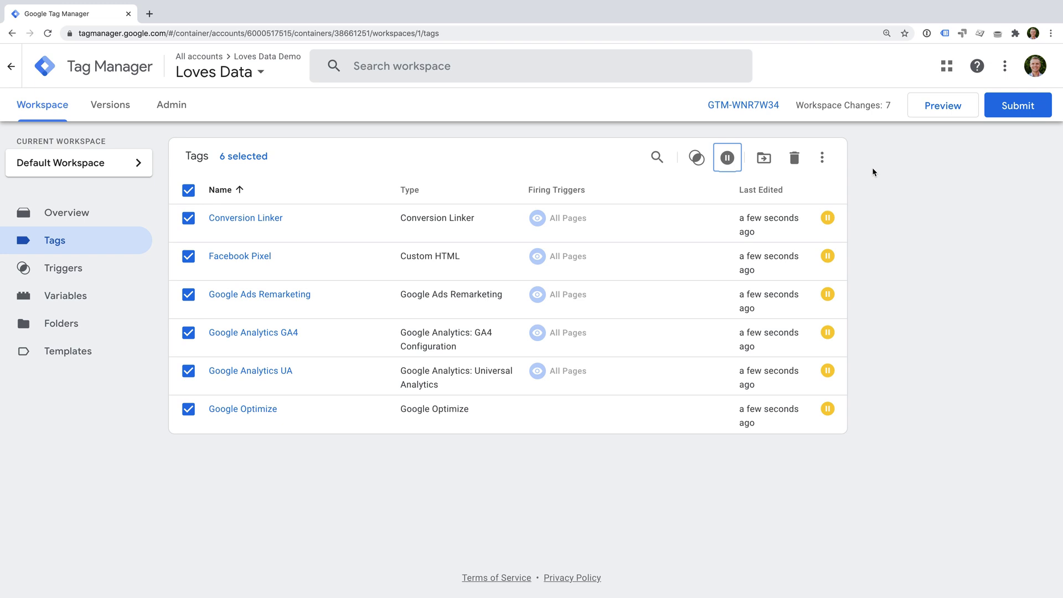
pyautogui.click(1029, 107)
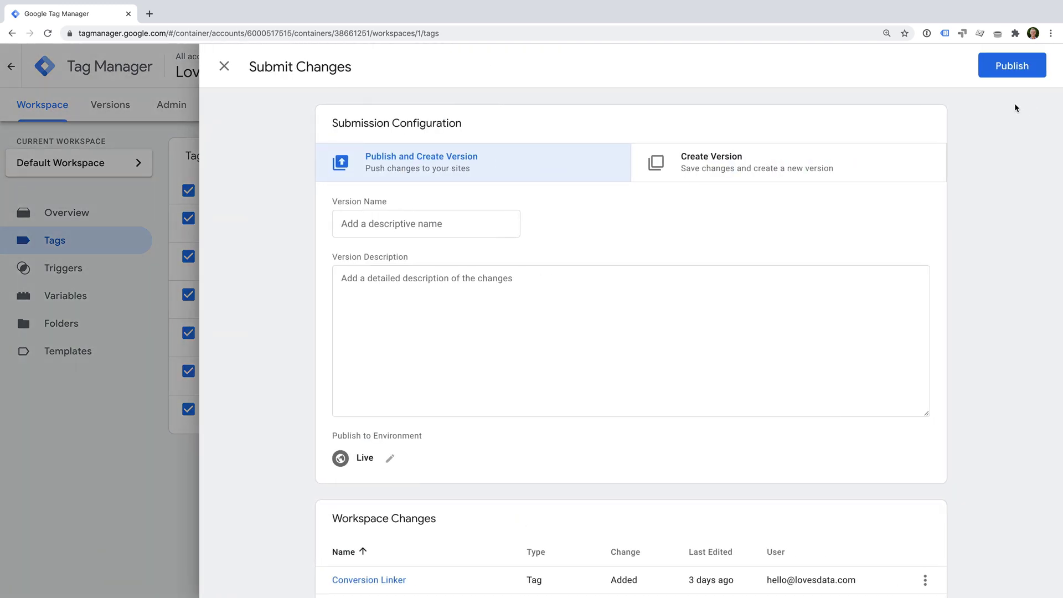
# - Name the version 'Tags added, but all paused' and publish it live
pyautogui.click(491, 225)
pyautogui.write('T')
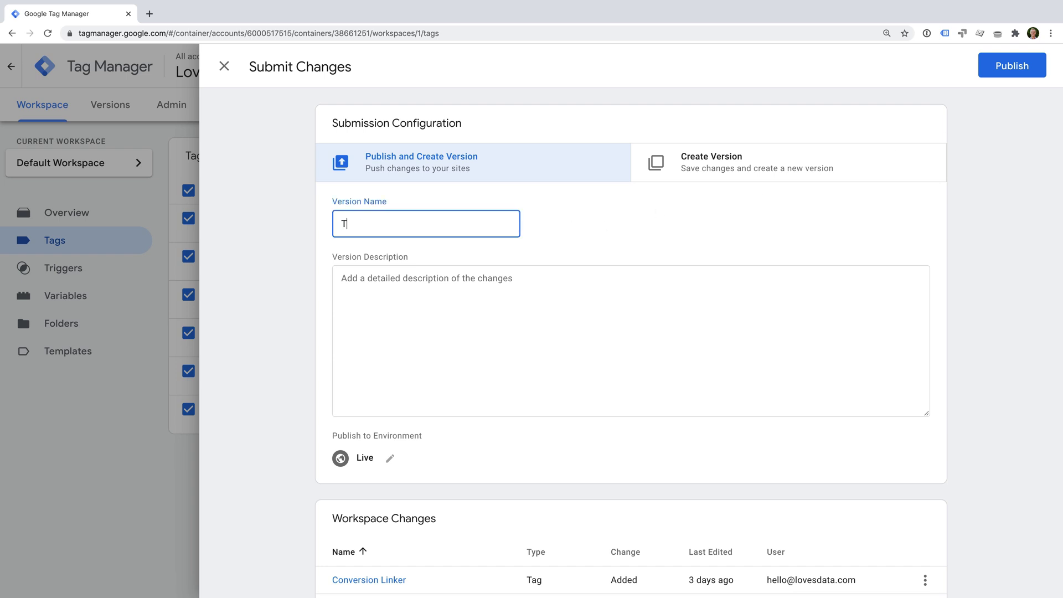
pyautogui.write('ags added, but all paused')
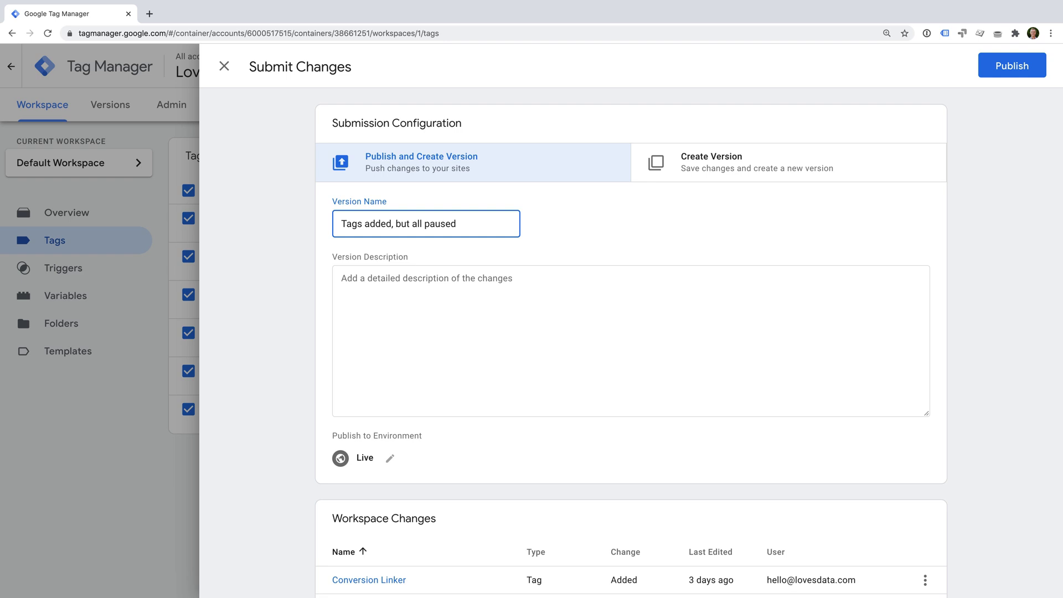
pyautogui.click(1014, 64)
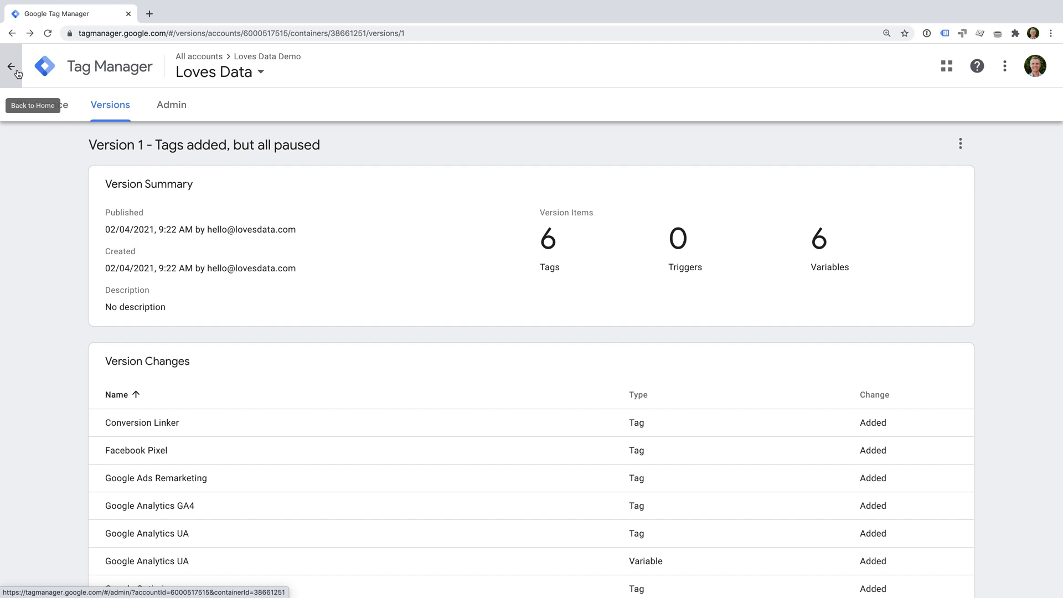
# - Back in the workspace, select all six tags in the Tags list and unpause them
pyautogui.click(62, 112)
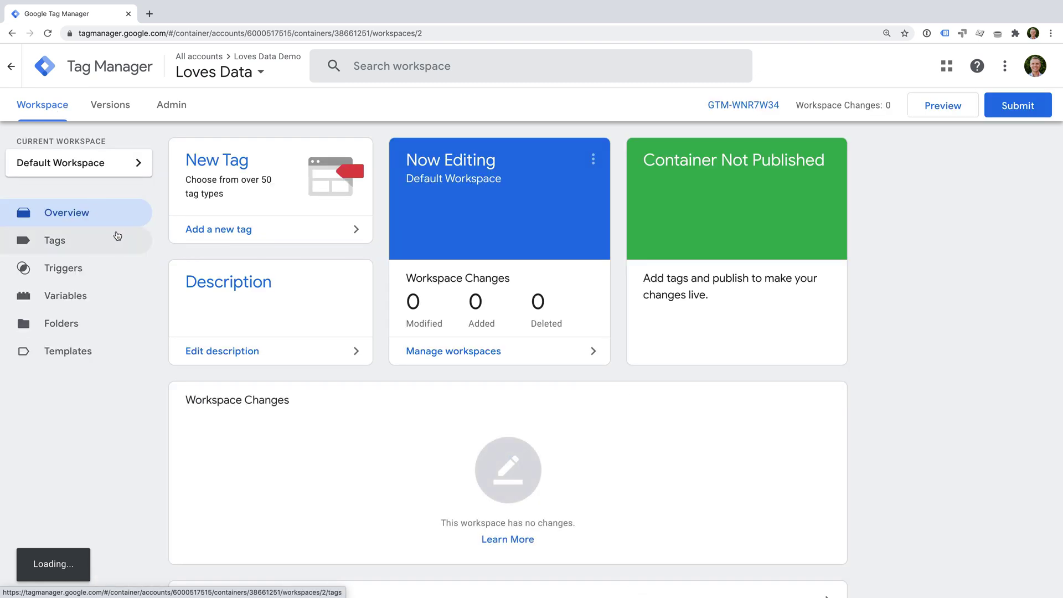
pyautogui.click(118, 236)
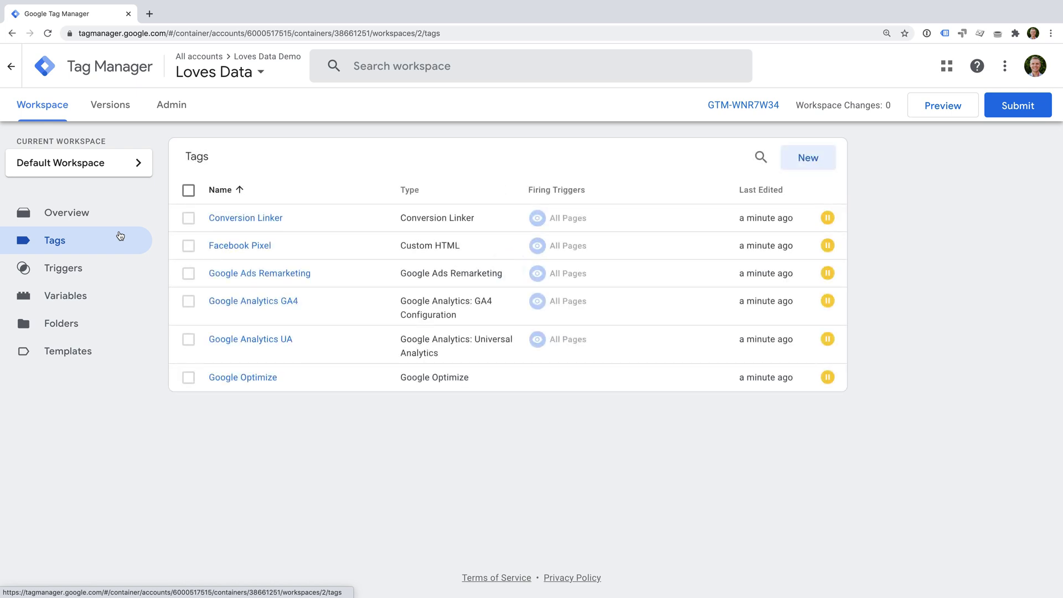
pyautogui.click(188, 190)
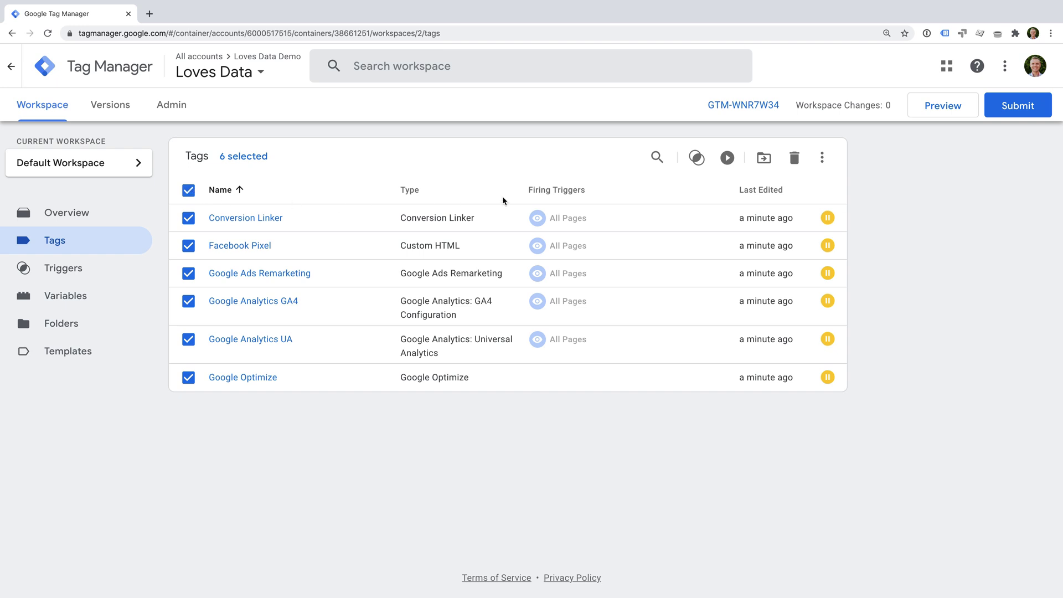
pyautogui.click(729, 157)
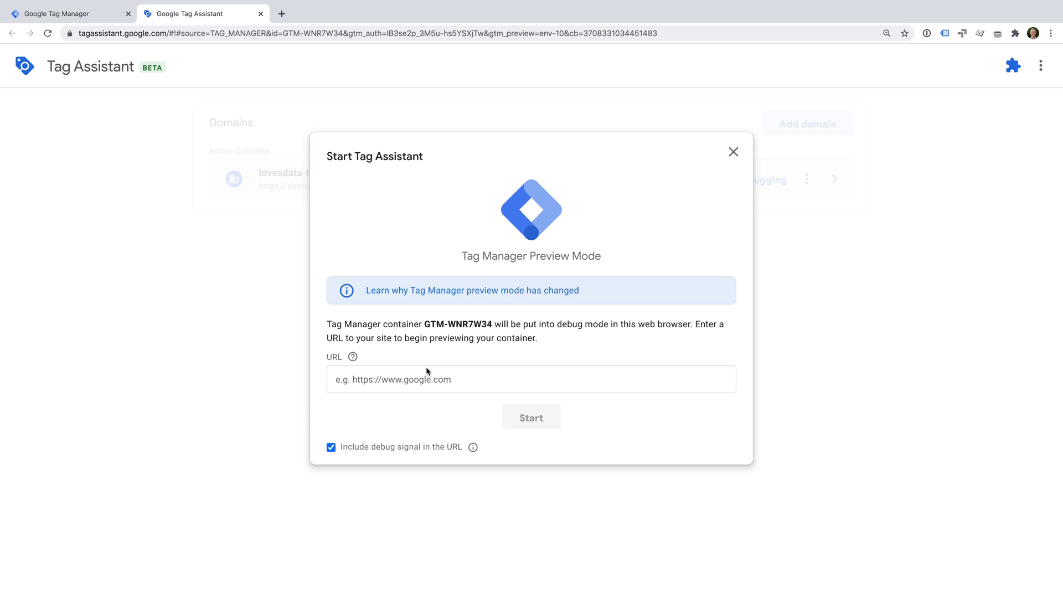
pyautogui.click(405, 374)
pyautogui.write('https://demo.lovesdata-test.com')
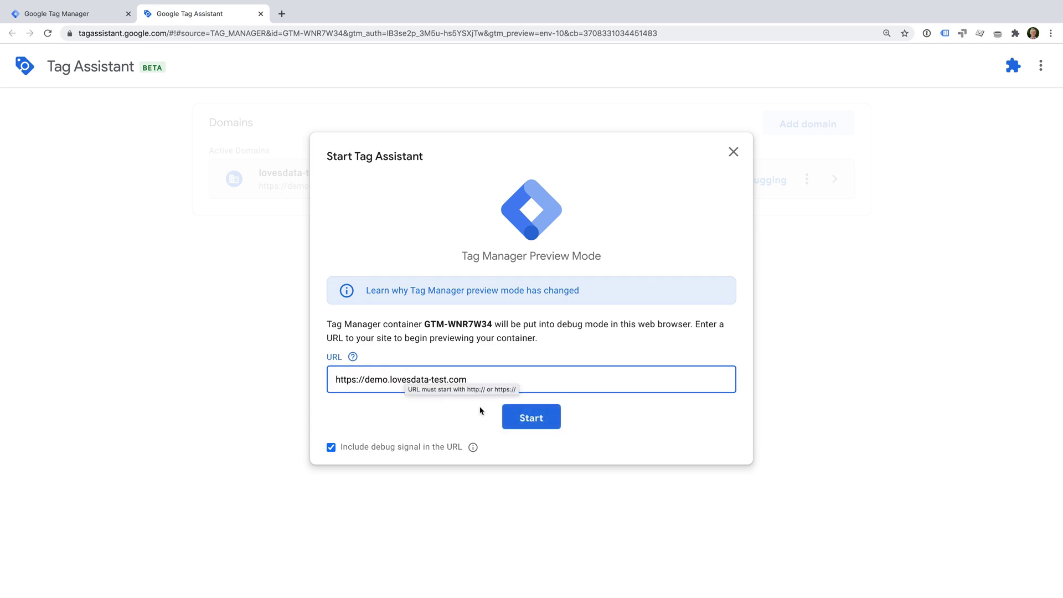
pyautogui.click(550, 422)
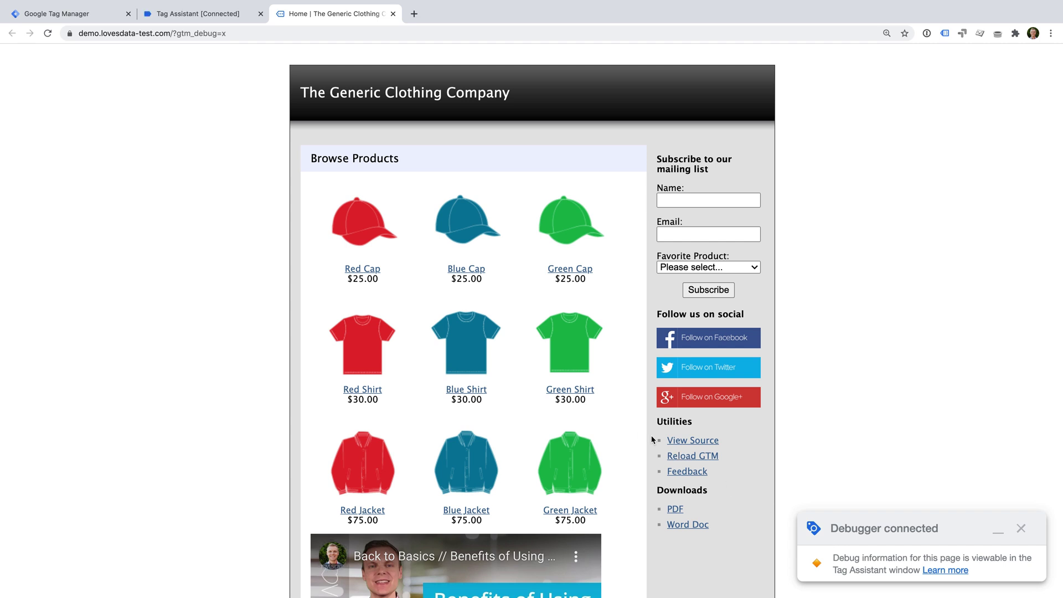
# - Open the $30 Blue Shirt product page on the demo store
pyautogui.click(463, 347)
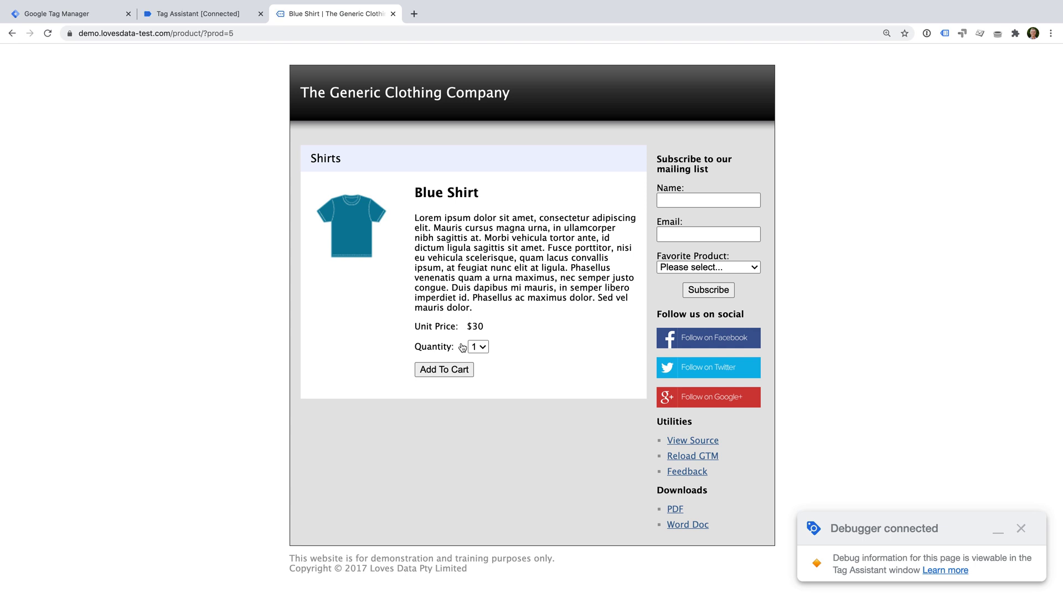
# - Switch back to the Tag Assistant tab and dismiss the Connected! notice to view the Summary
pyautogui.click(205, 17)
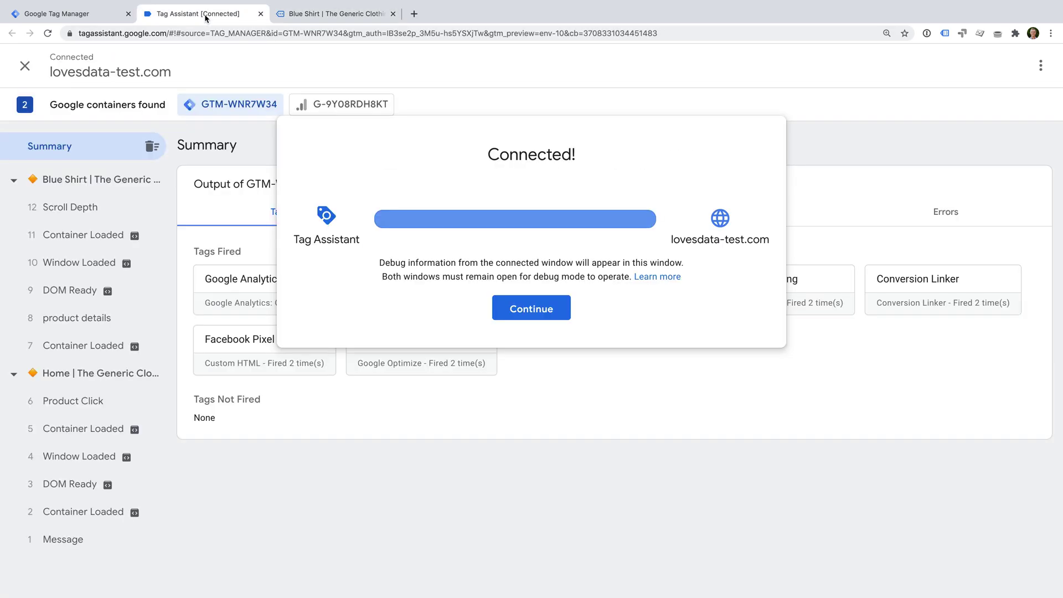
pyautogui.click(565, 314)
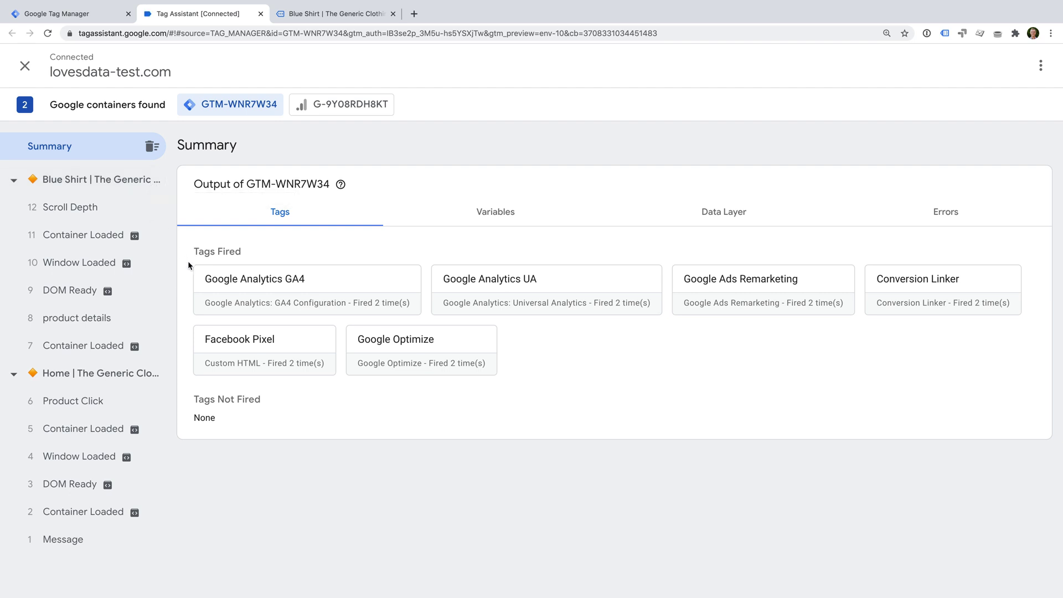
# - Open the GA4 tag from event 7 Container Loaded, showing it fired via All Pages
pyautogui.click(107, 347)
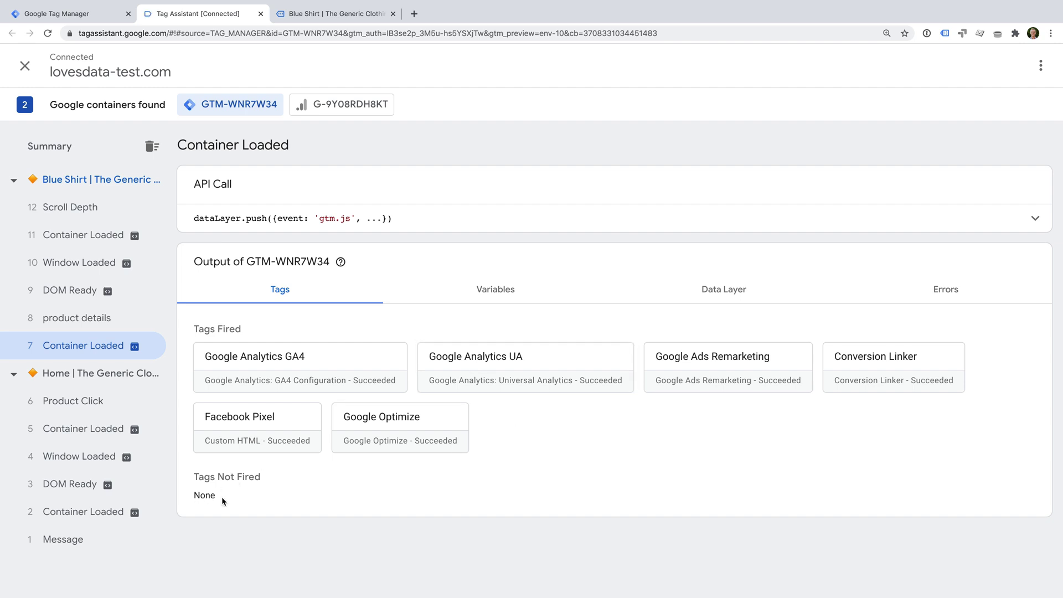
pyautogui.click(351, 367)
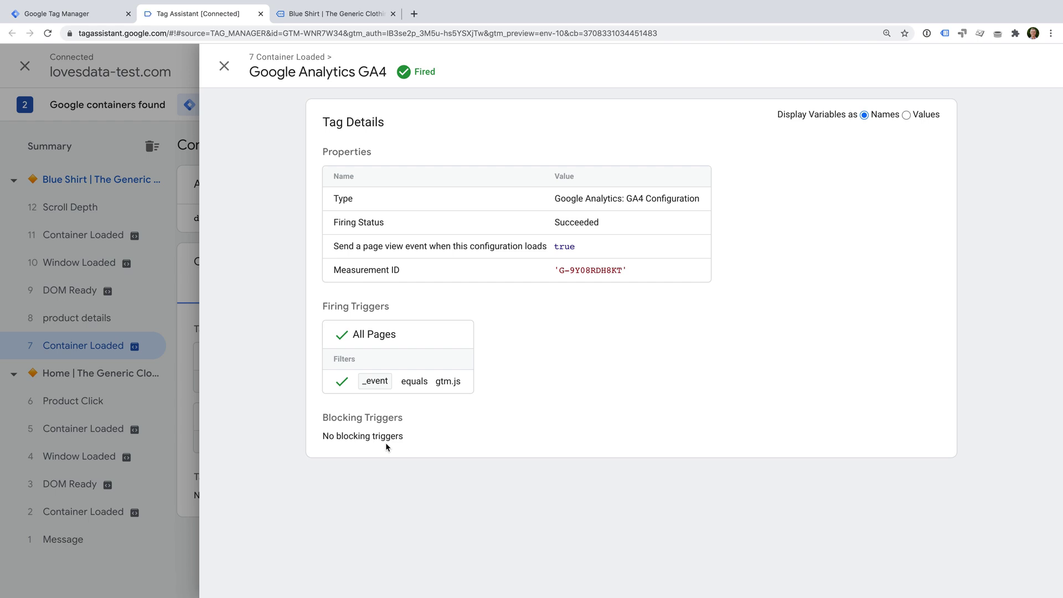
# - Close the tag details, review Container Loaded's variables, then its data layer (event 'gtm.js', uniqueEventId 1)
pyautogui.click(224, 67)
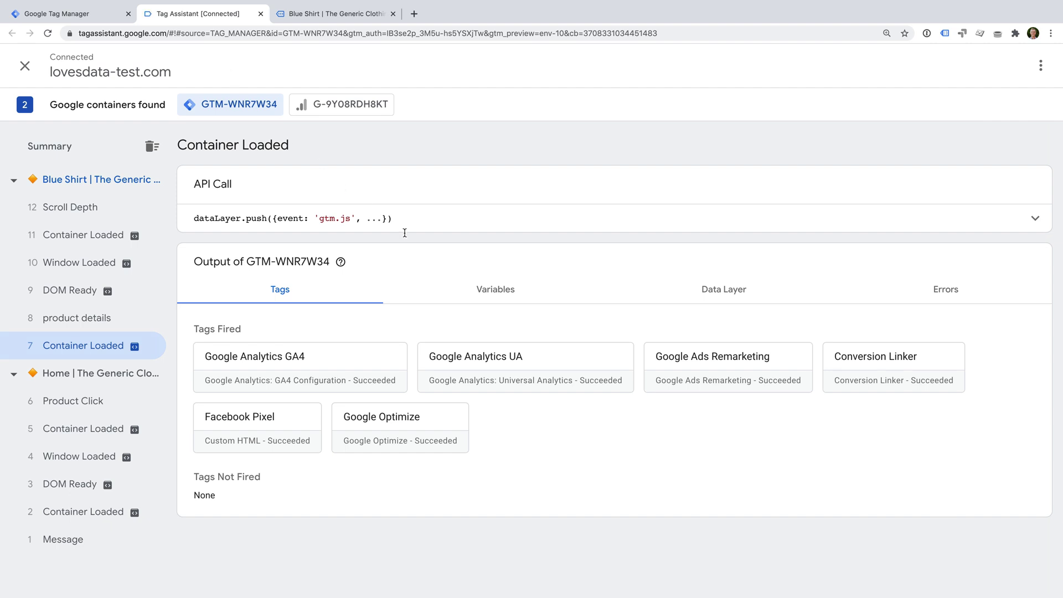
pyautogui.click(495, 293)
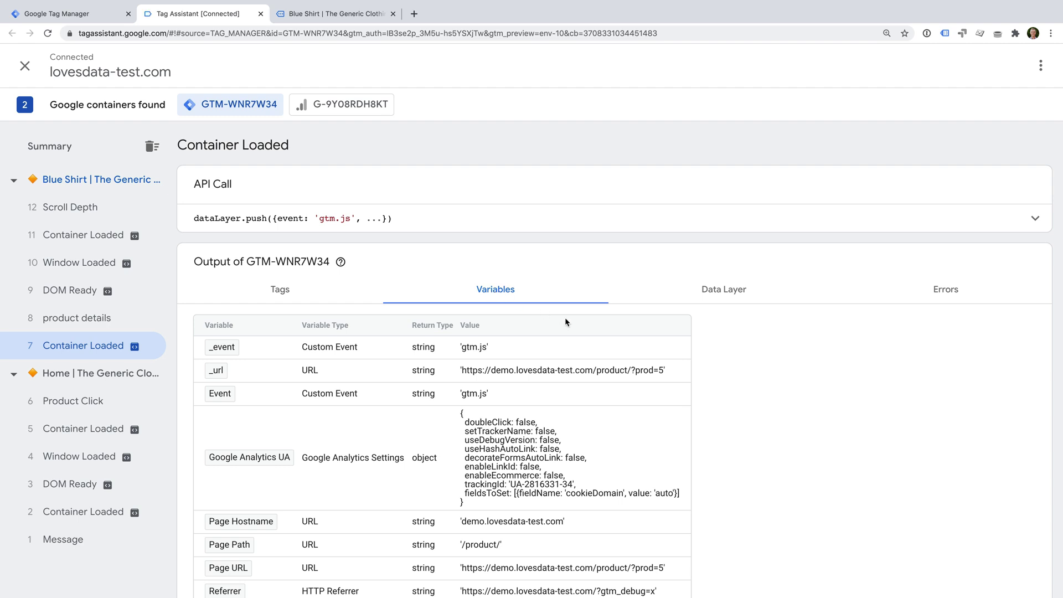
pyautogui.scroll(-1, 699, 375)
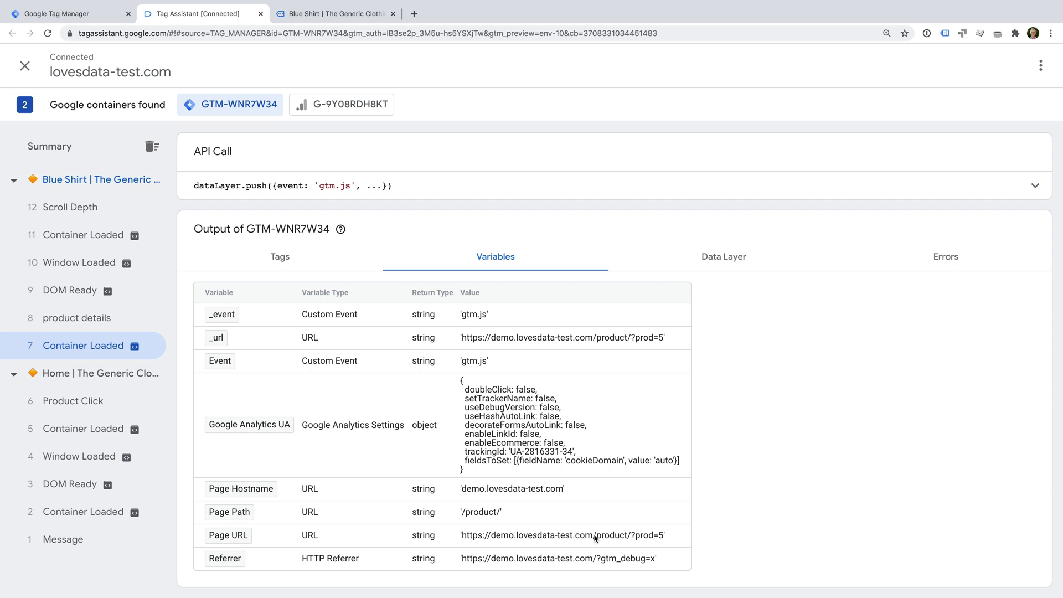
pyautogui.click(738, 257)
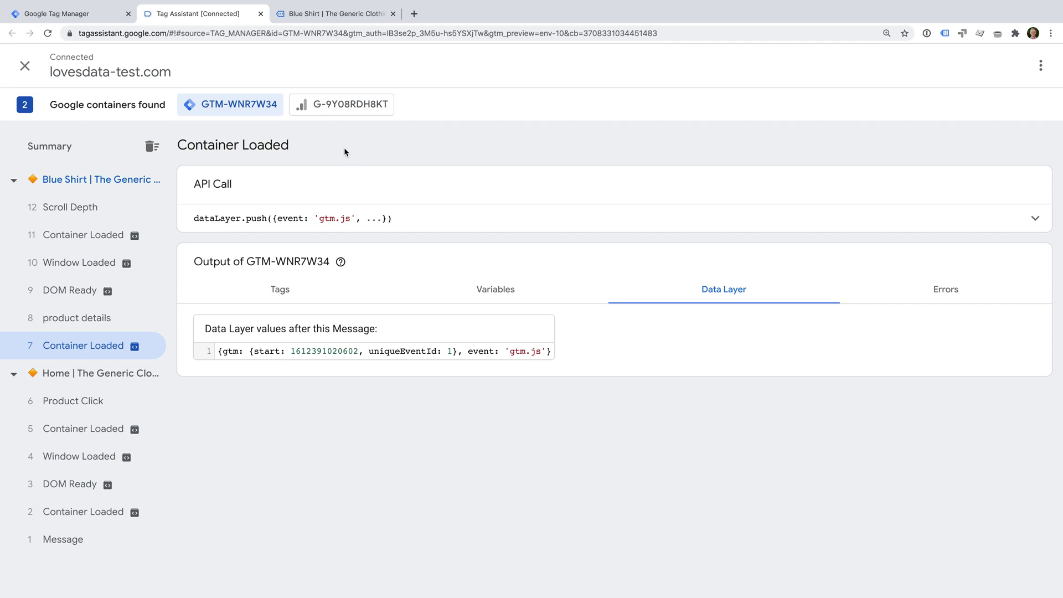
# - Inspect a G-9Y08RDH8KT Page View hit, then return to the GTM-WNR7W34 six-tag summary
pyautogui.click(352, 111)
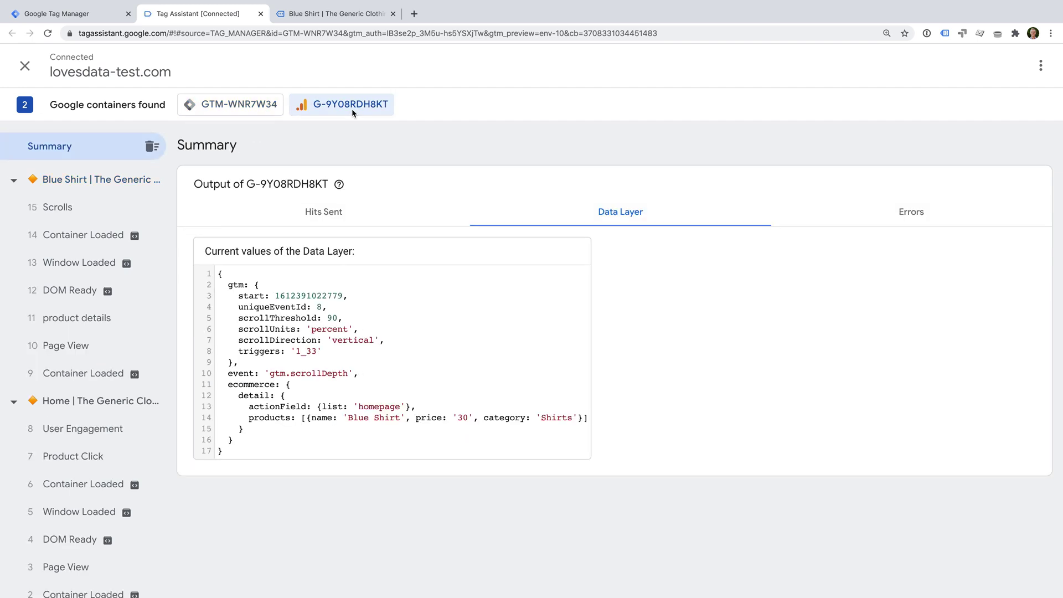
pyautogui.click(341, 213)
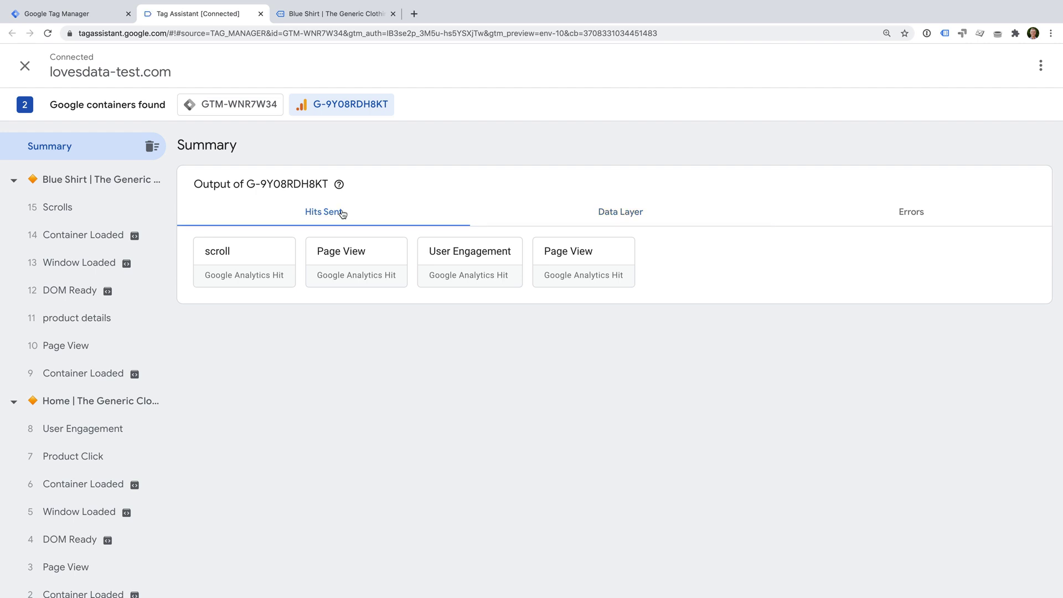
pyautogui.click(385, 263)
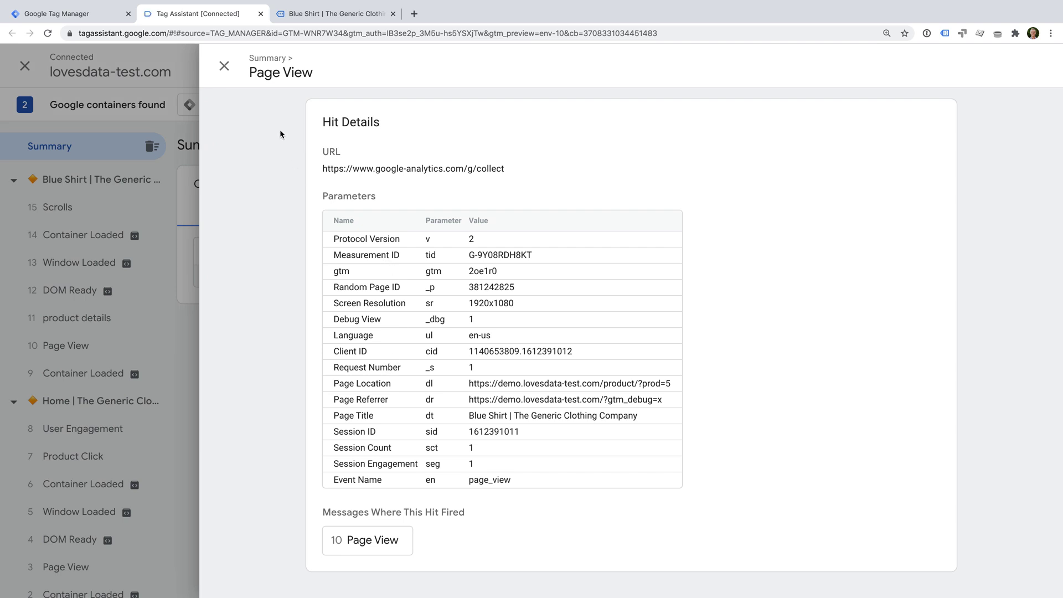
pyautogui.click(223, 67)
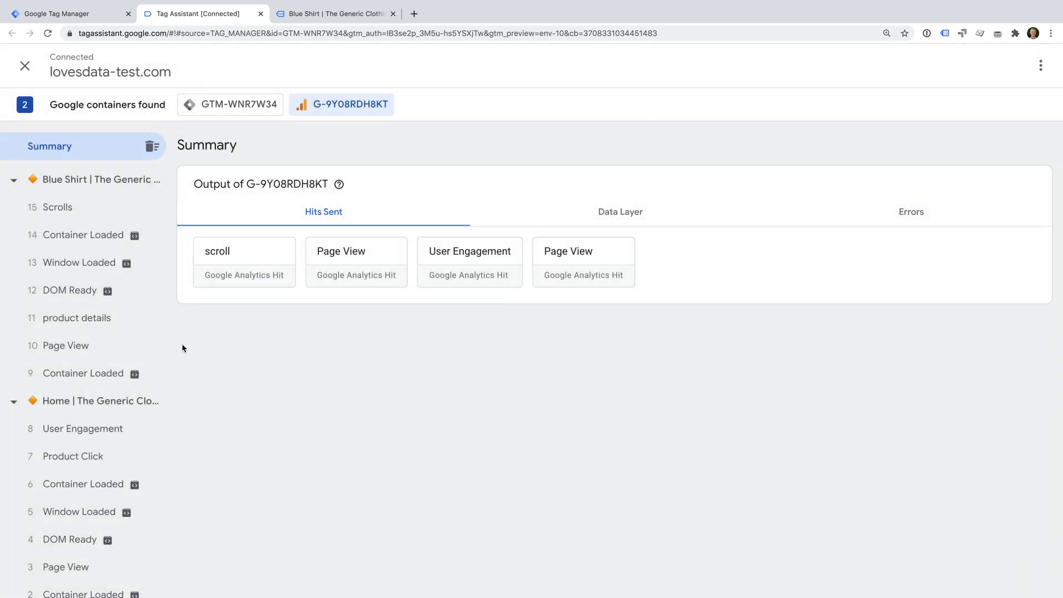
pyautogui.click(241, 114)
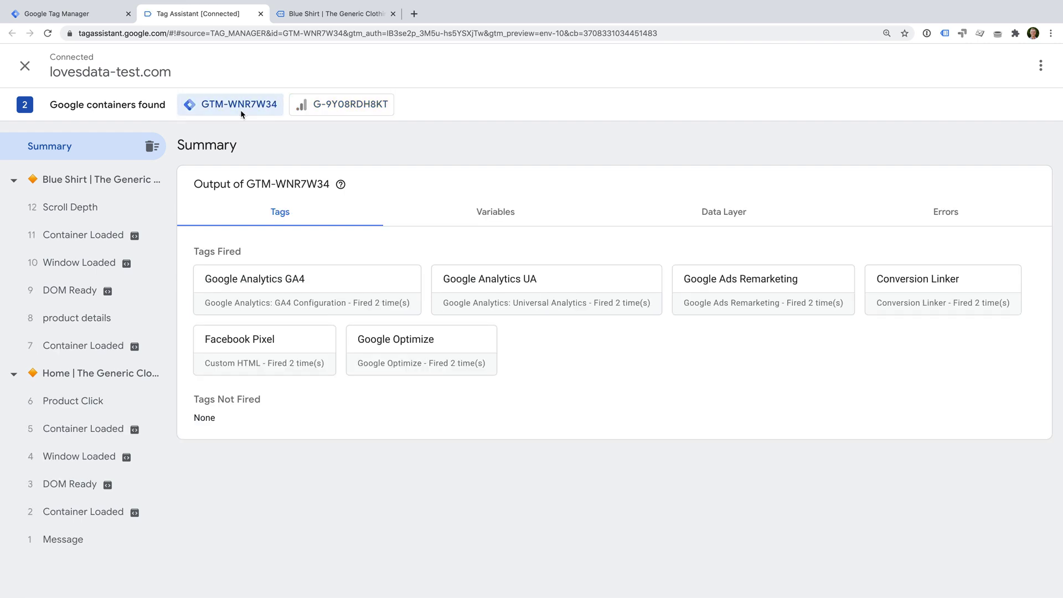